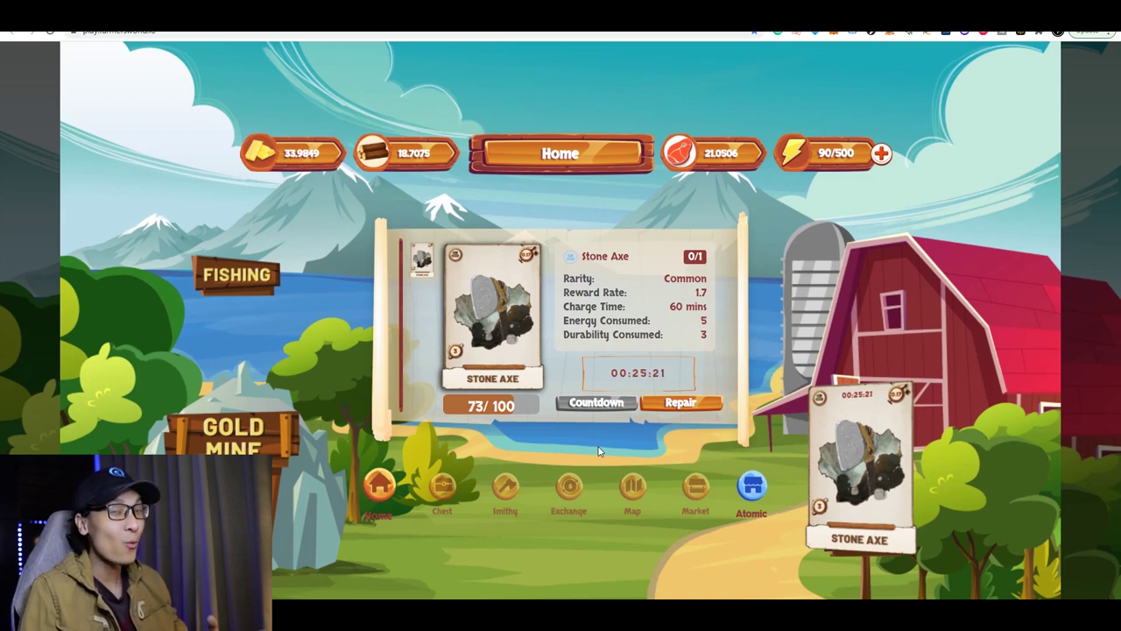
# Open the game map to view the Mining, Chicken, Plant and Cow areas
pyautogui.click(633, 489)
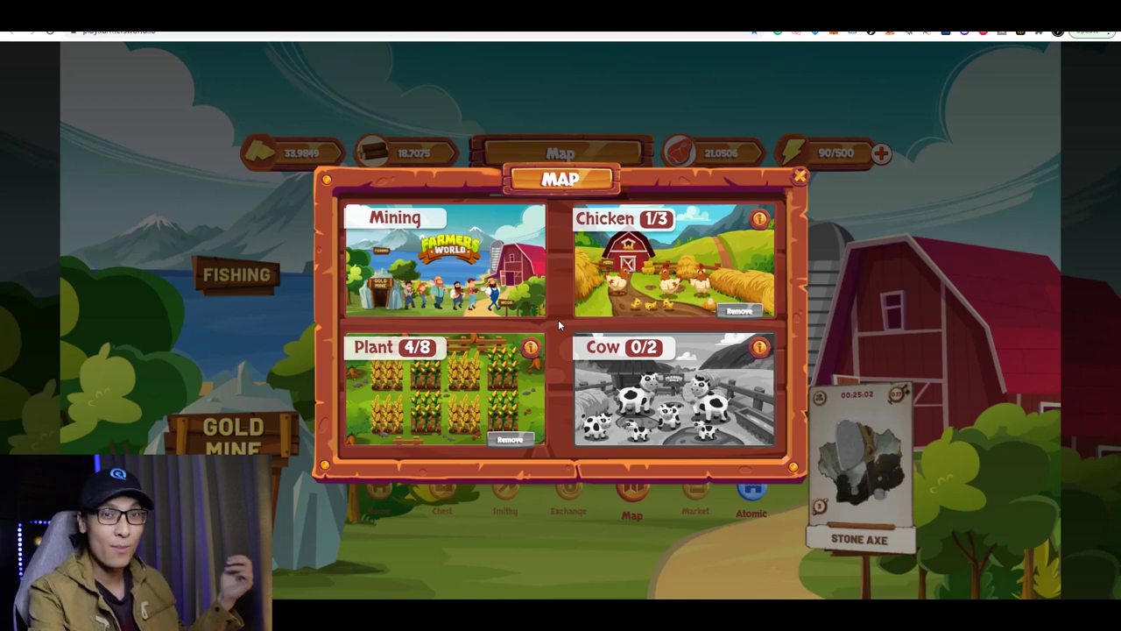
pyautogui.moveTo(540, 344)
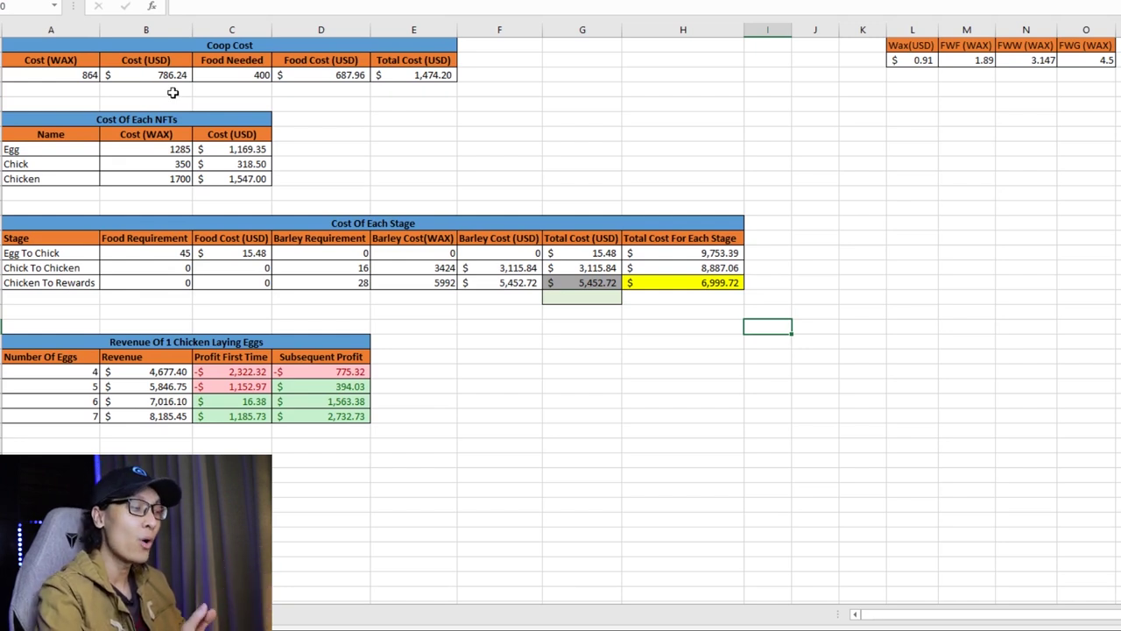
# In the Excel cost spreadsheet, examine the Coop Cost table and the cost of each egg, chick and chicken NFT
pyautogui.click(259, 87)
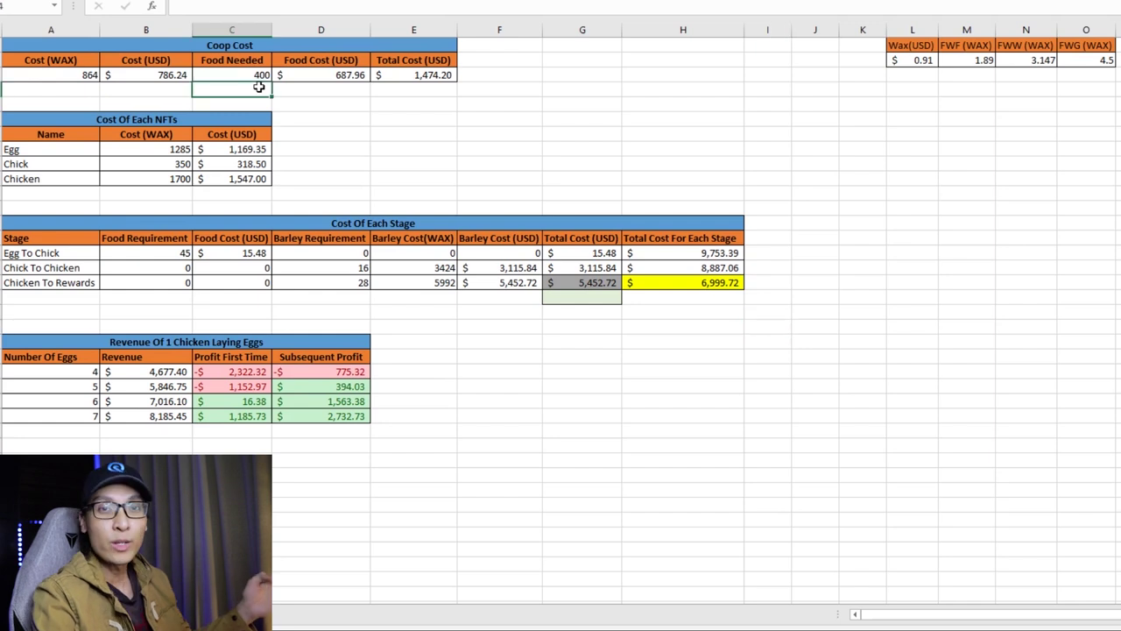
pyautogui.click(331, 88)
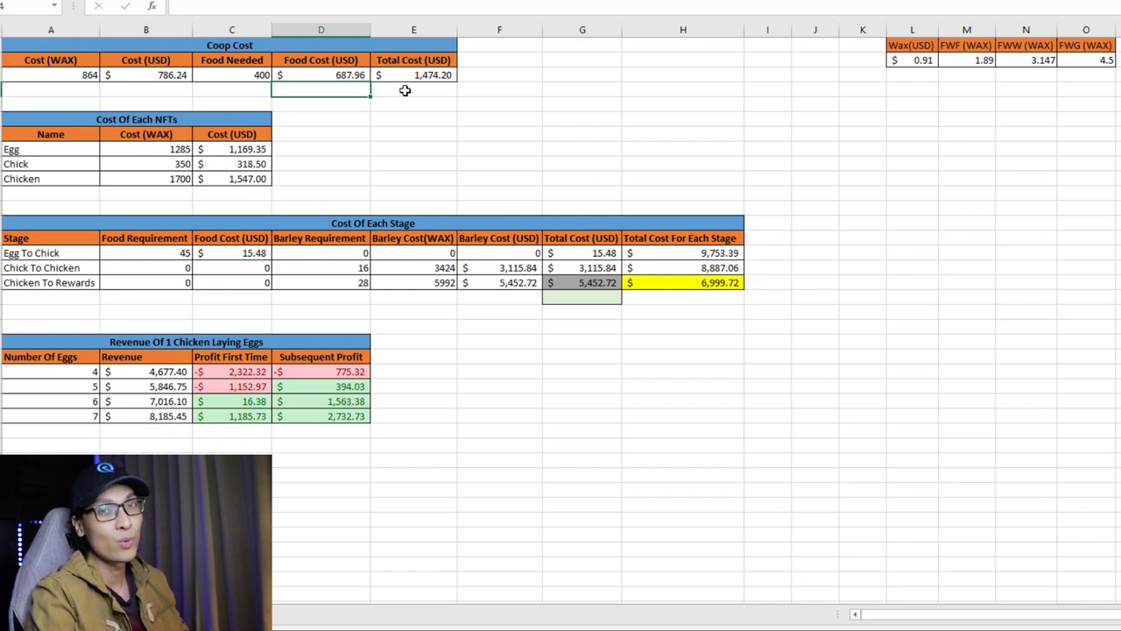
pyautogui.click(499, 90)
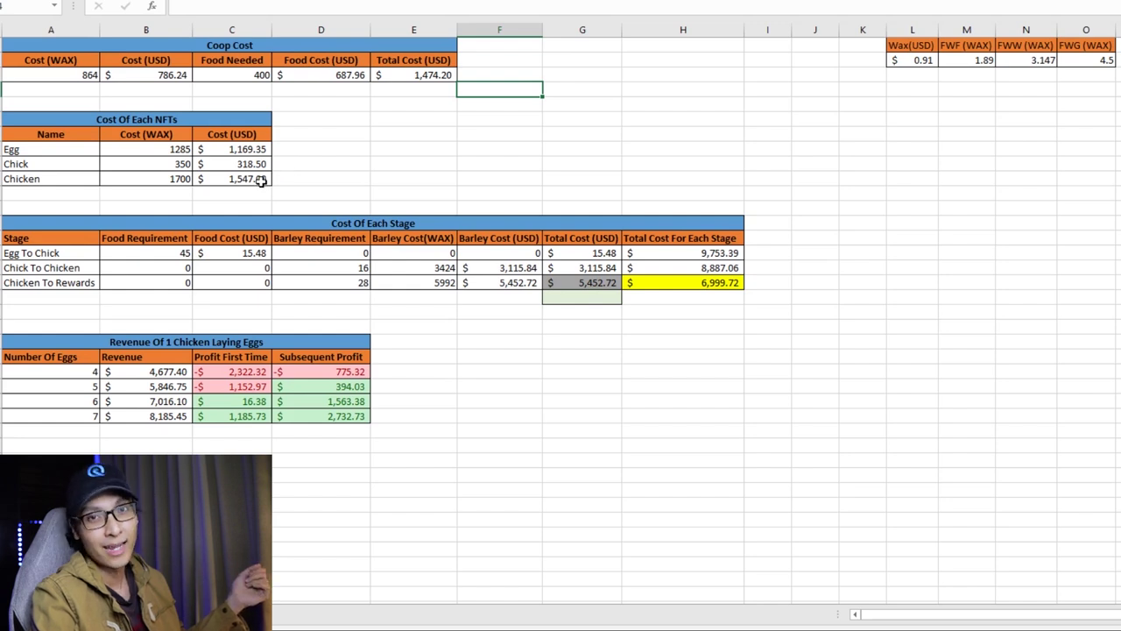
pyautogui.click(50, 208)
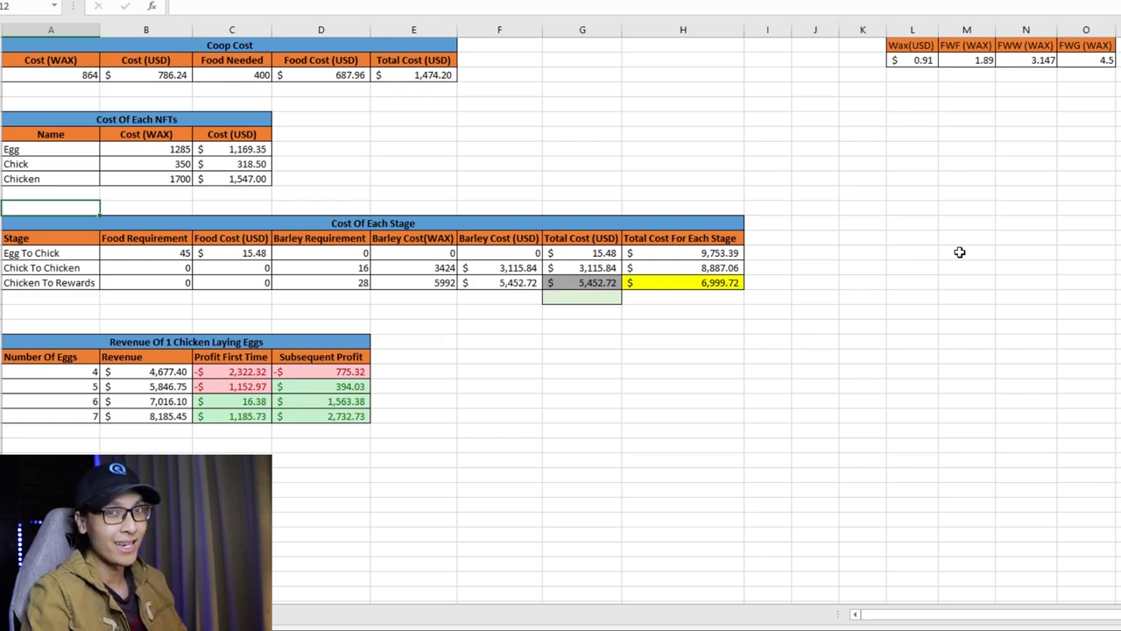
# Examine the food, barley and total costs of each raising stage, including the total cost formula for Chicken To Rewards
pyautogui.click(768, 237)
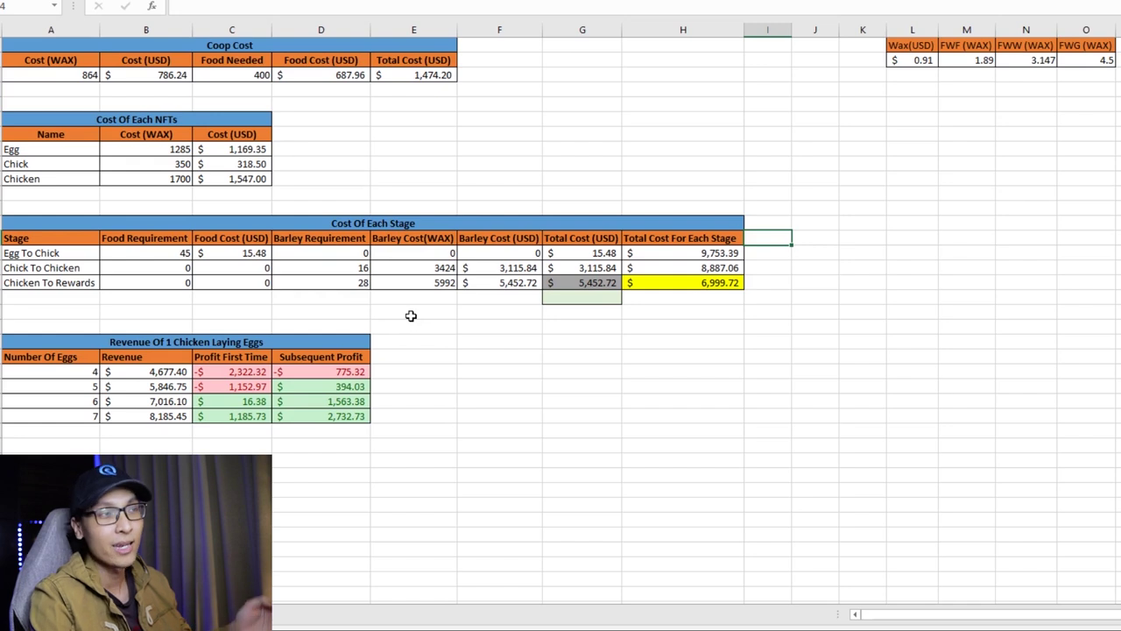
pyautogui.click(163, 304)
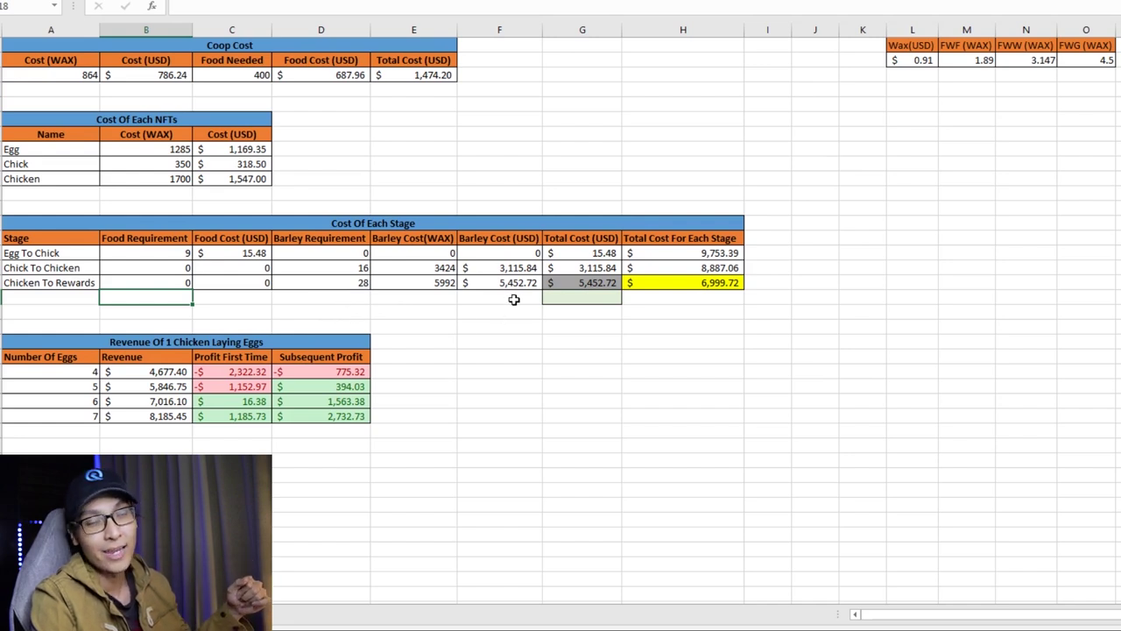
pyautogui.click(683, 312)
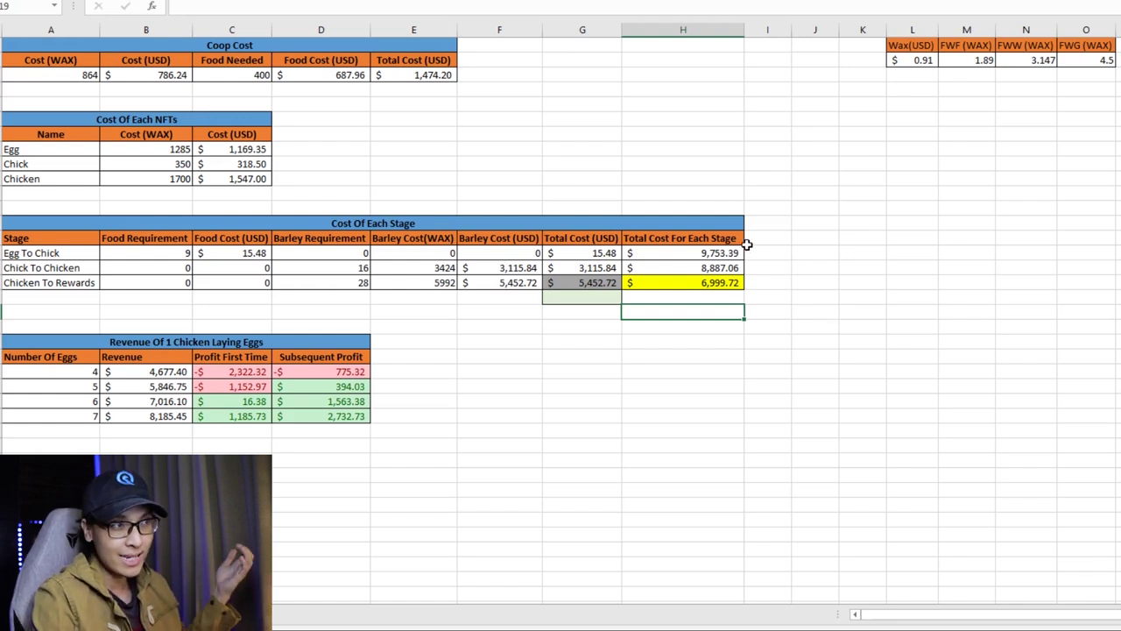
pyautogui.moveTo(746, 245); pyautogui.dragTo(733, 285)
pyautogui.click(817, 302)
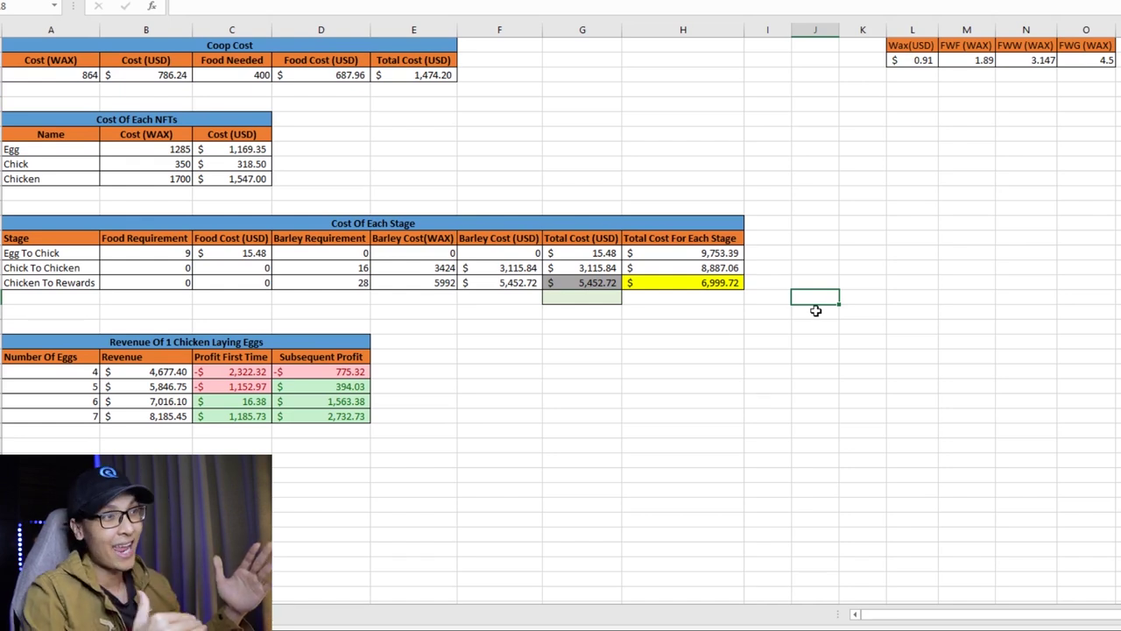
pyautogui.press('Up')
pyautogui.press('Up')
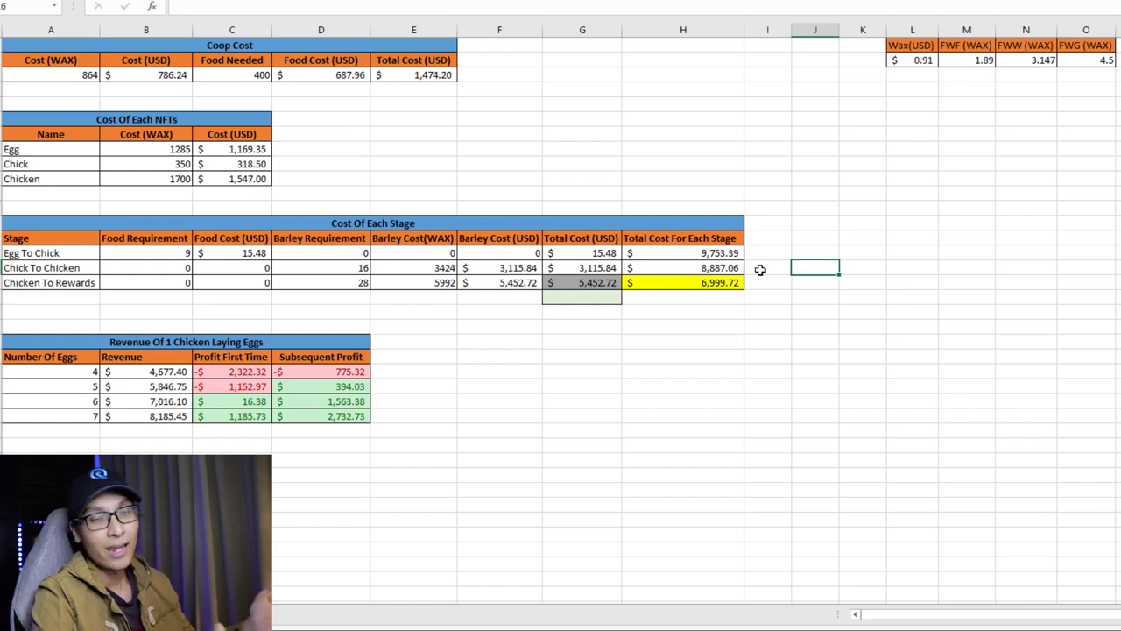
pyautogui.click(764, 283)
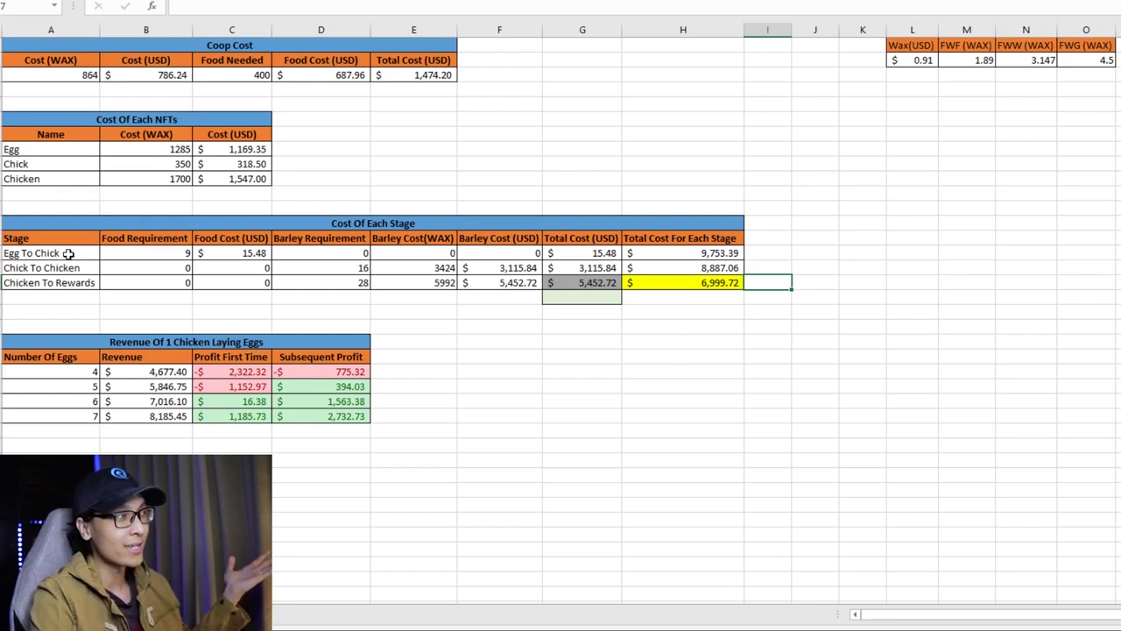
pyautogui.click(684, 287)
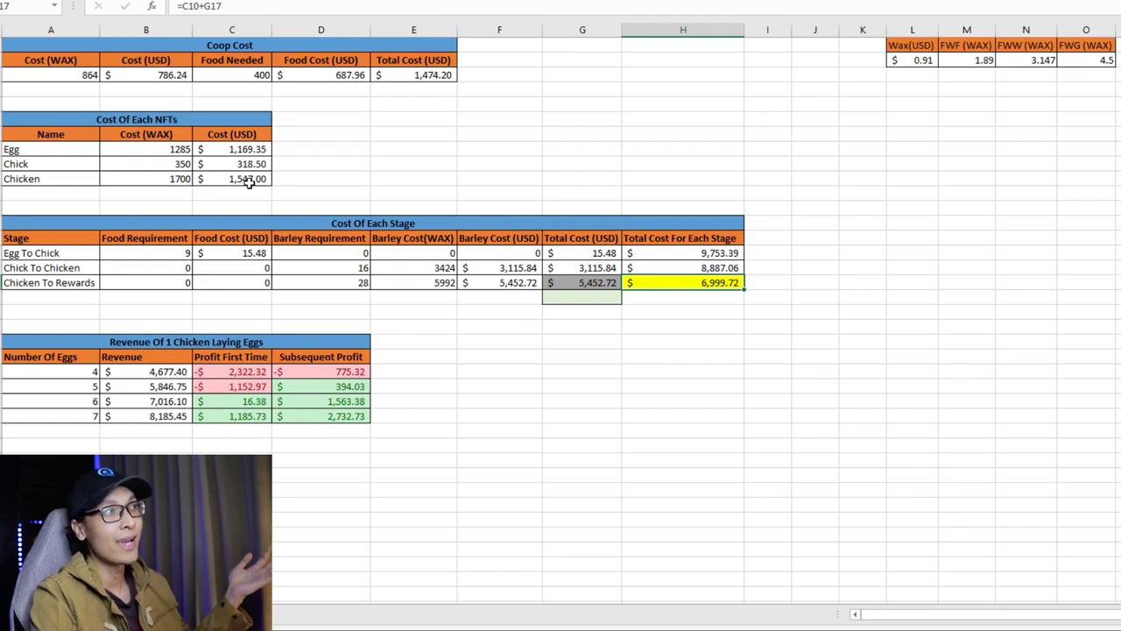
pyautogui.click(613, 340)
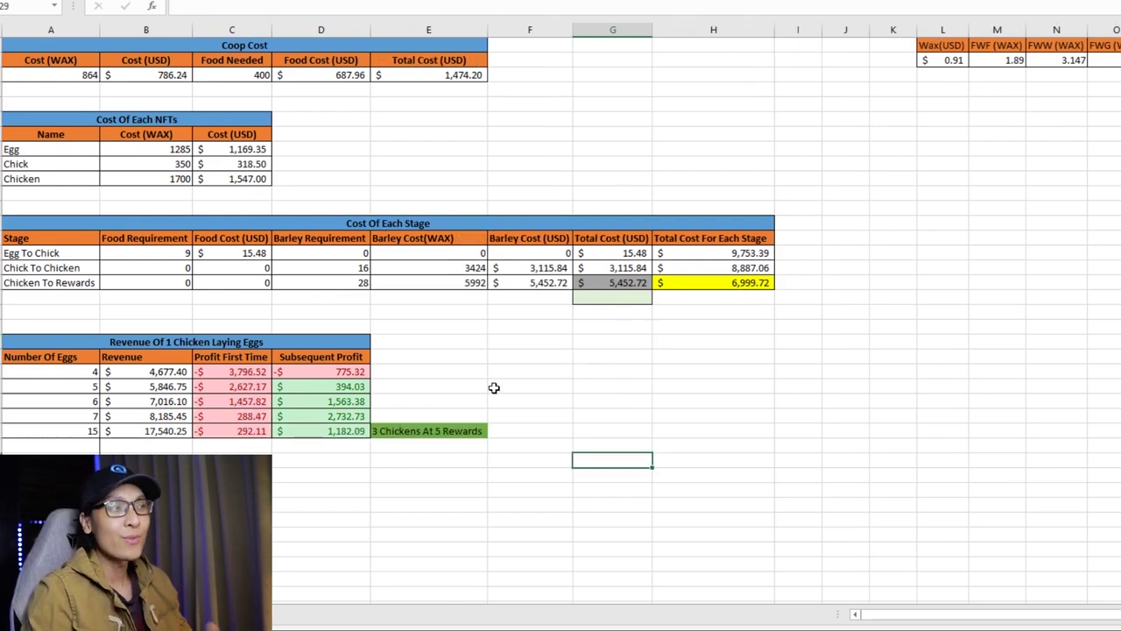
# Compare the revenue, first-time profit and subsequent profit of one chicken across the different egg counts
pyautogui.click(428, 341)
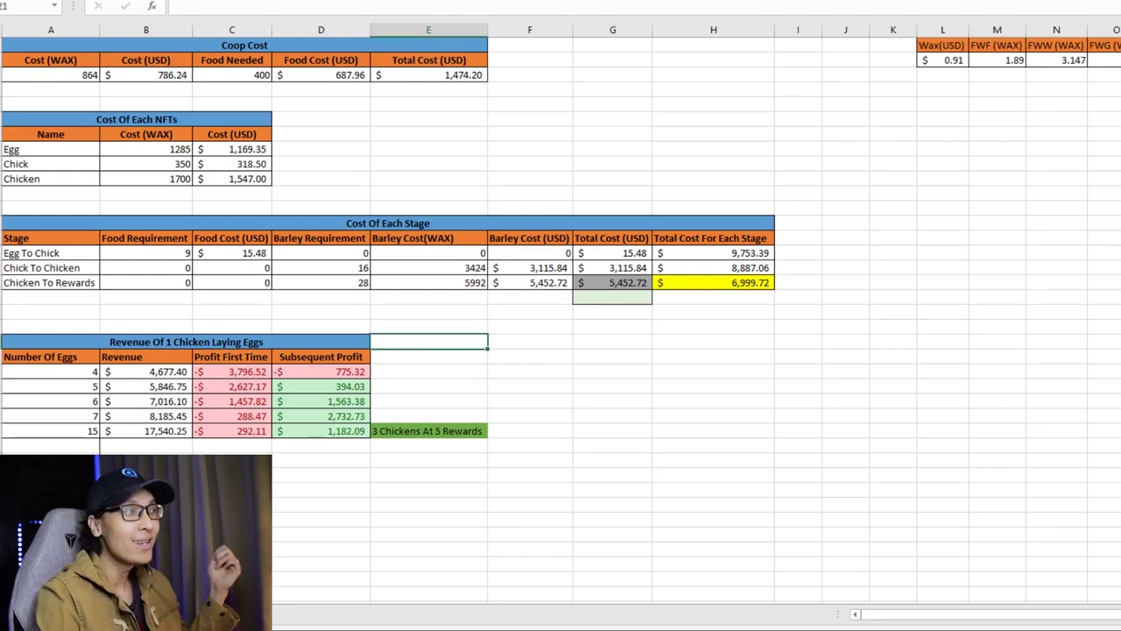
pyautogui.click(77, 374)
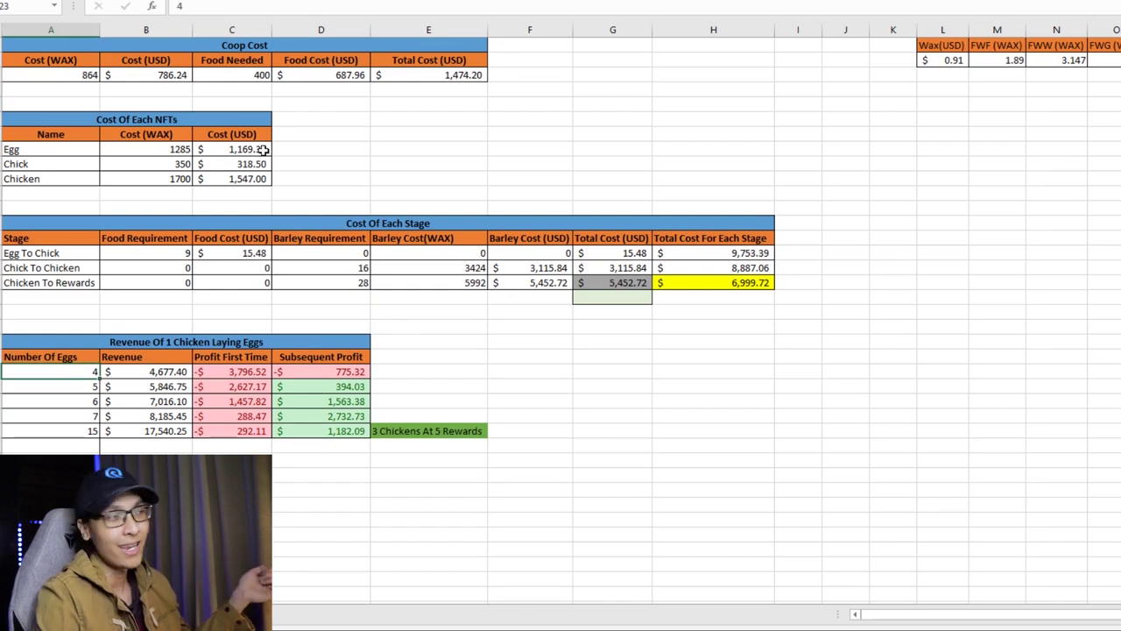
pyautogui.click(178, 372)
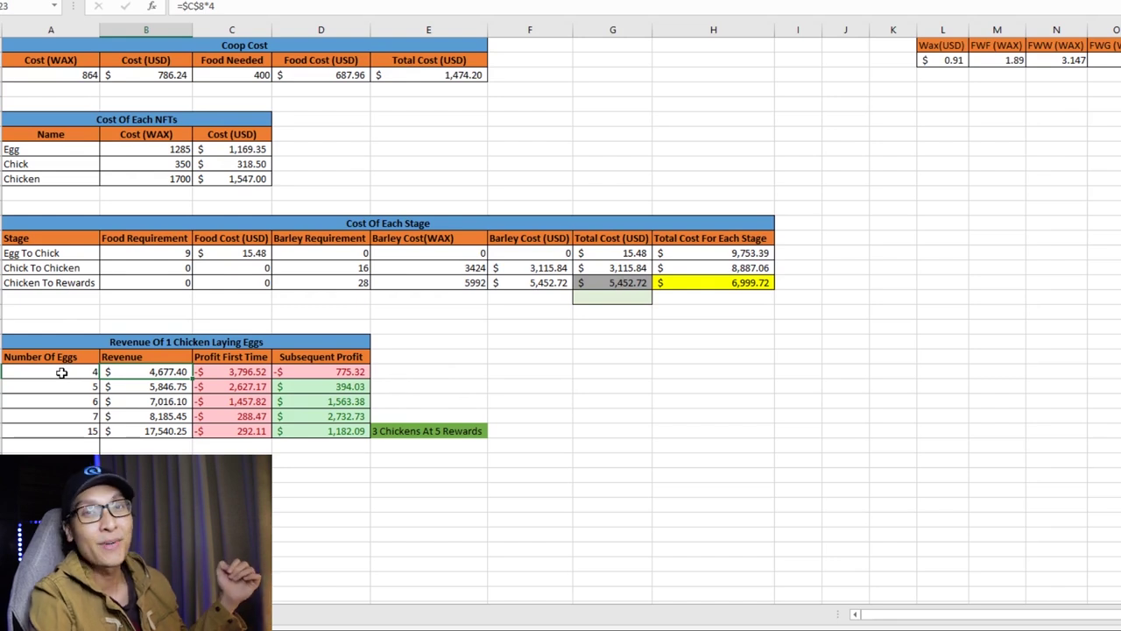
pyautogui.press('Down')
pyautogui.press('Right')
pyautogui.press('Right')
pyautogui.press('Right')
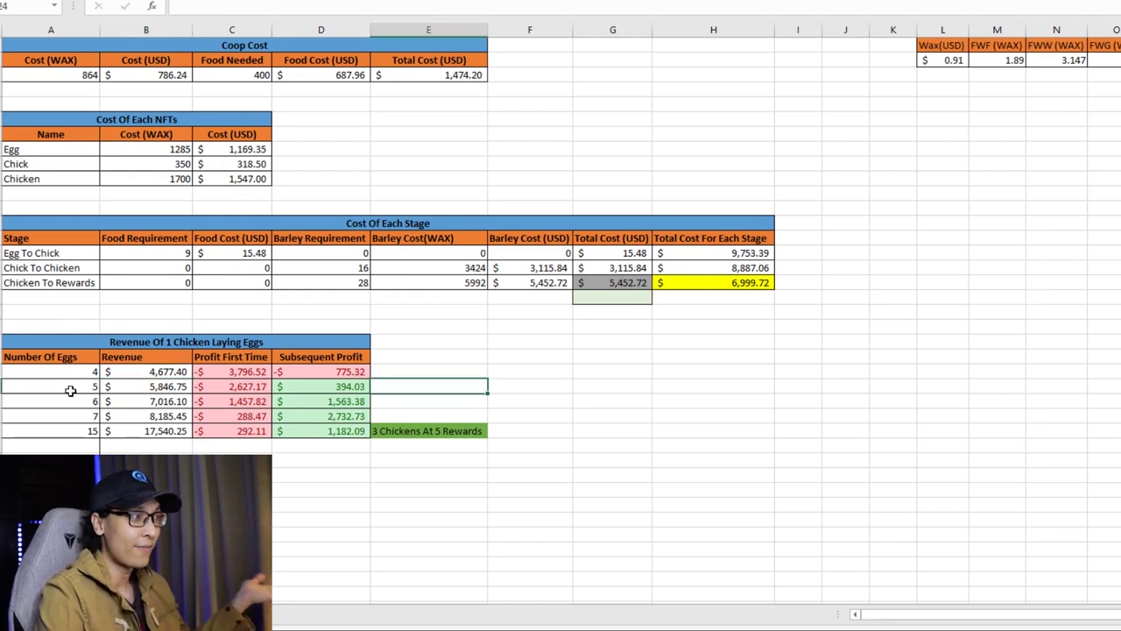
pyautogui.click(70, 390)
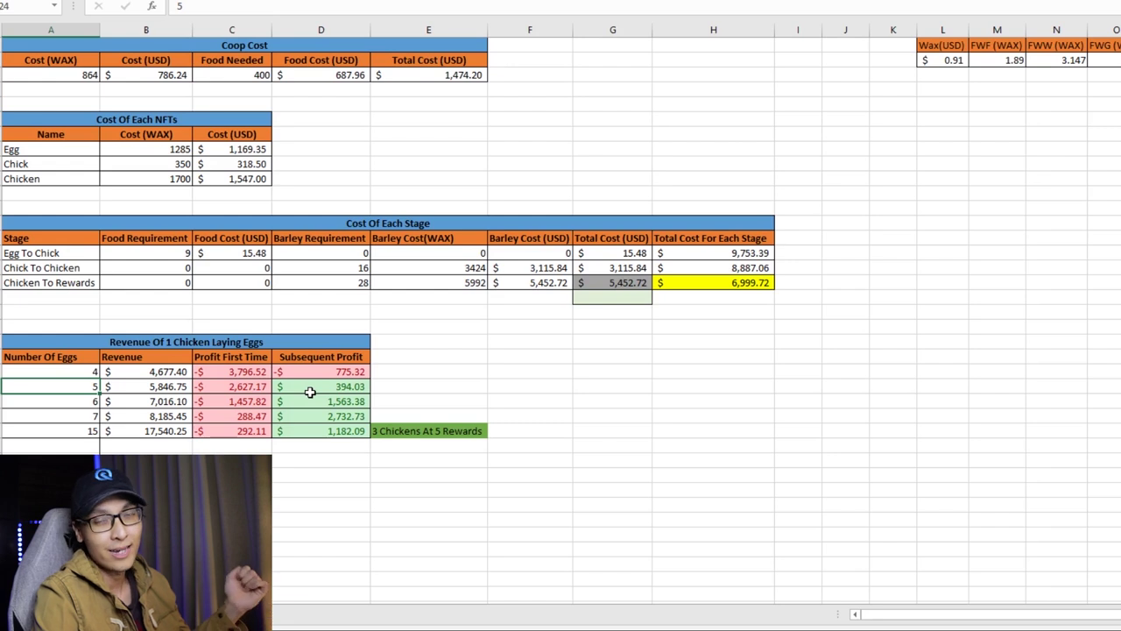
pyautogui.click(428, 391)
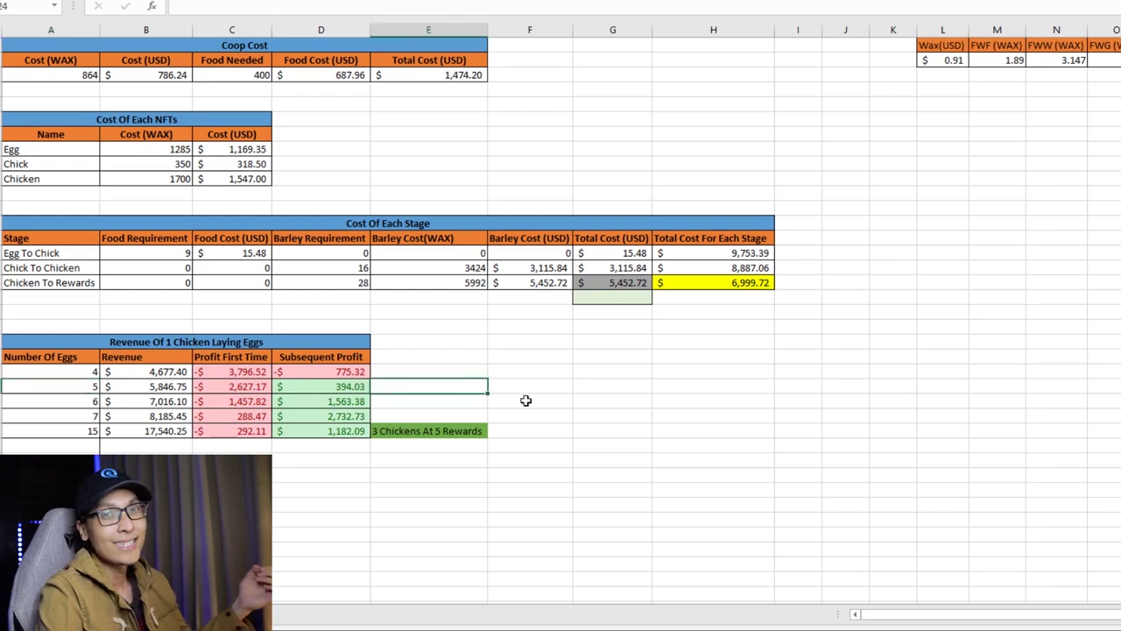
pyautogui.click(78, 402)
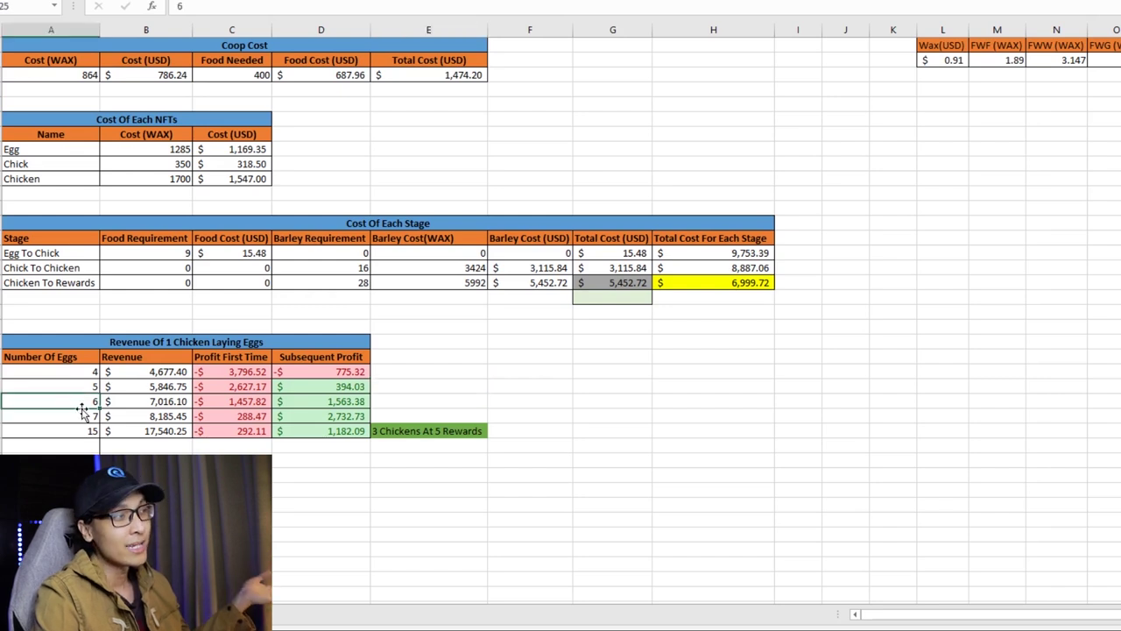
pyautogui.click(385, 371)
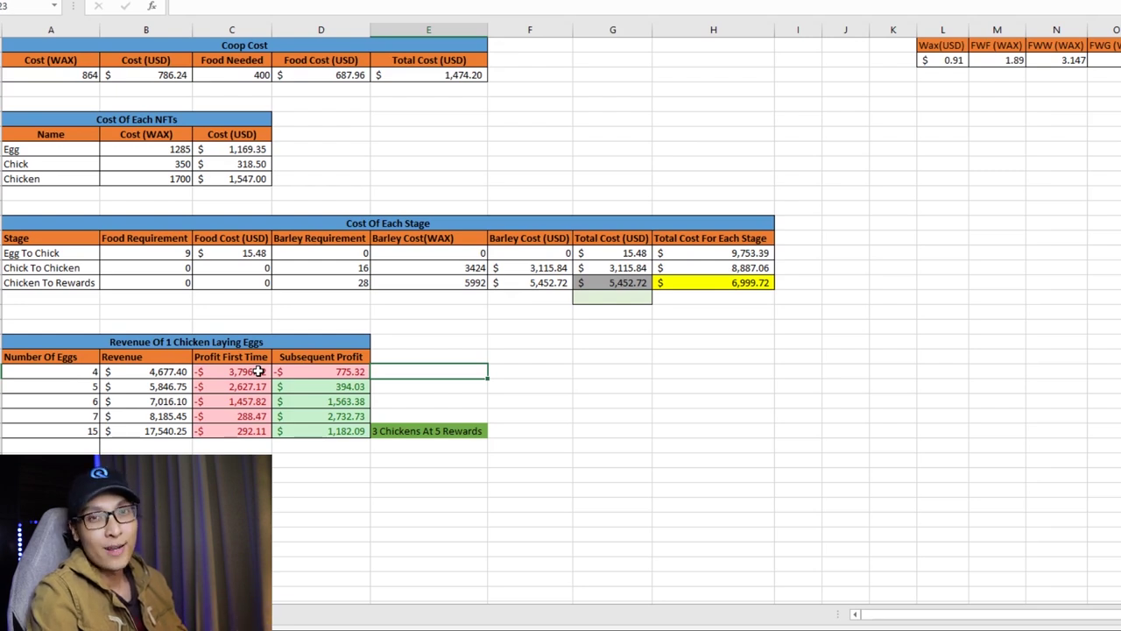
# Set the number of eggs in the three-chicken row to 16 and inspect that row's Subsequent Profit formula
pyautogui.click(77, 451)
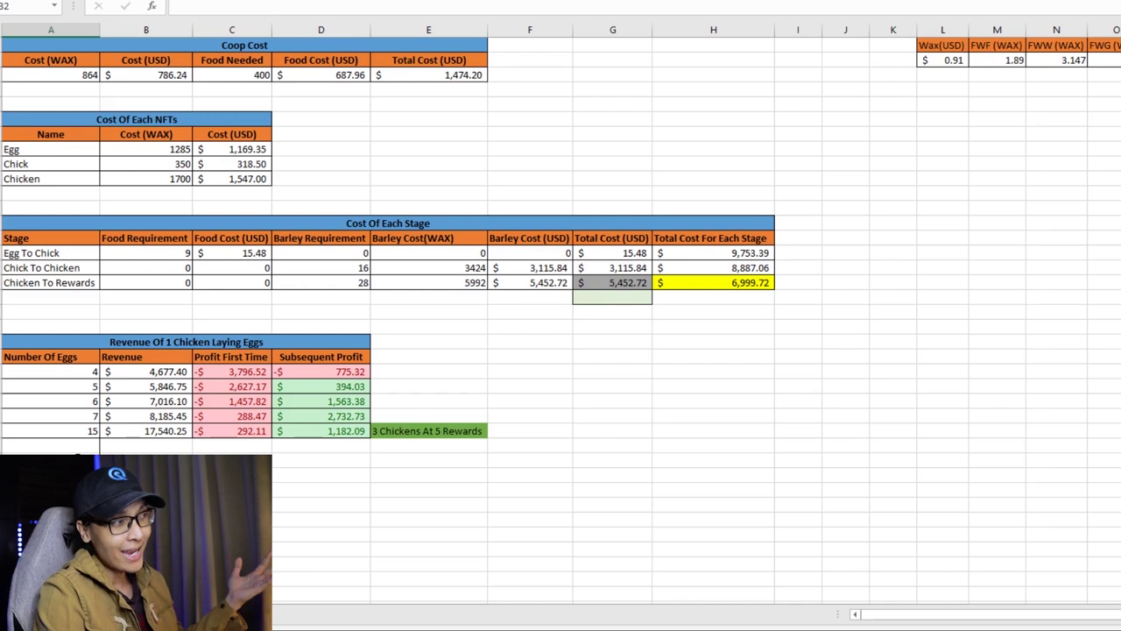
pyautogui.click(54, 433)
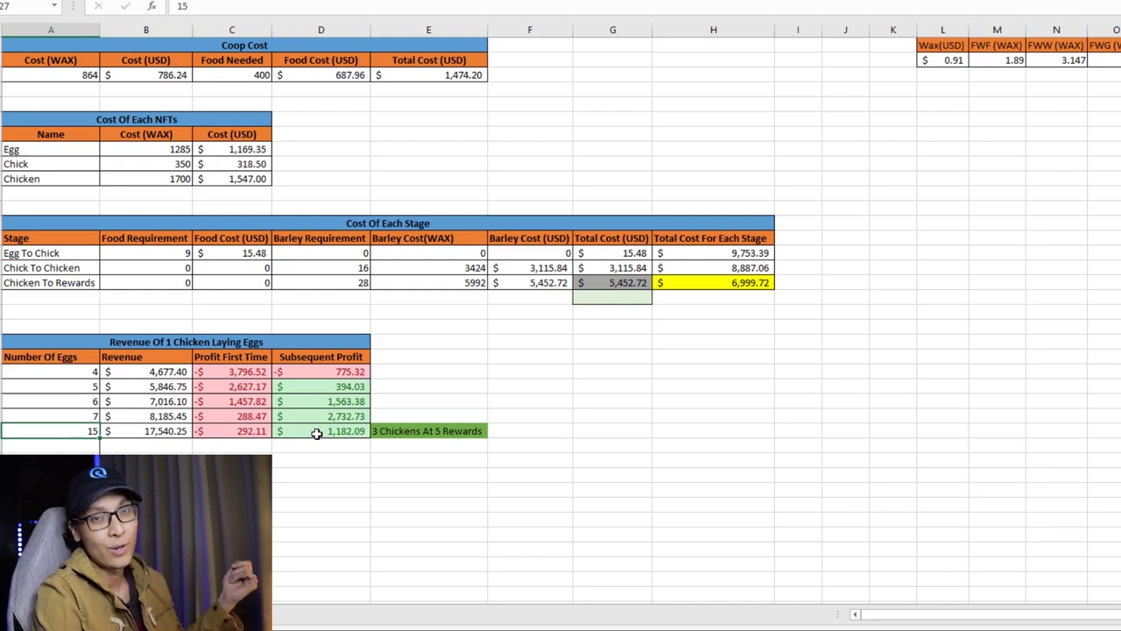
pyautogui.write('16')
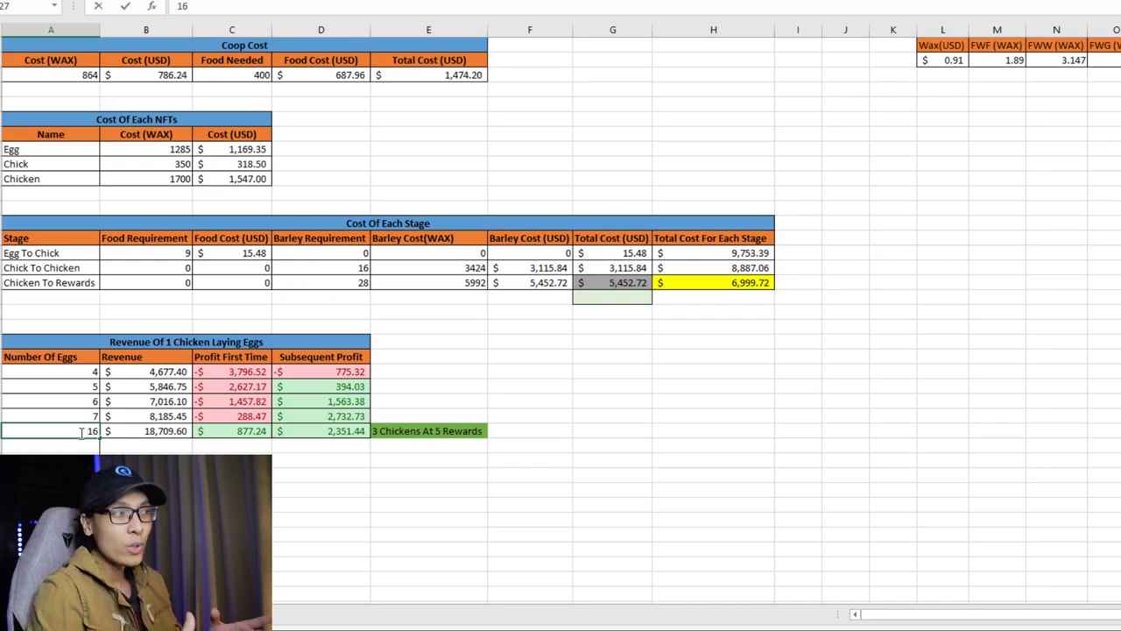
pyautogui.press('Return')
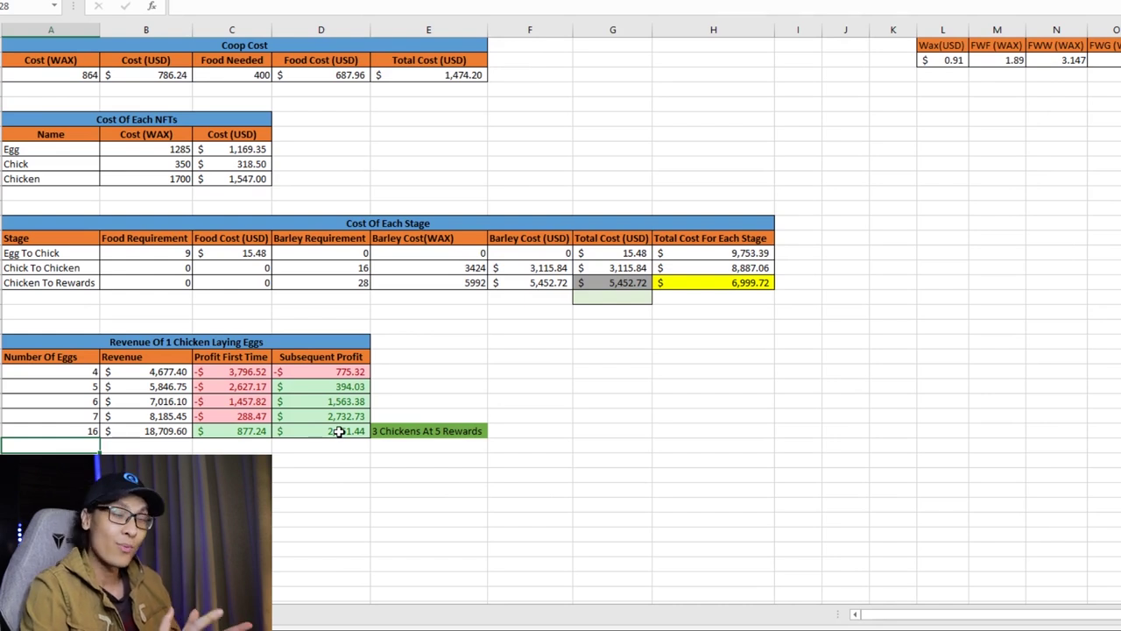
pyautogui.click(321, 474)
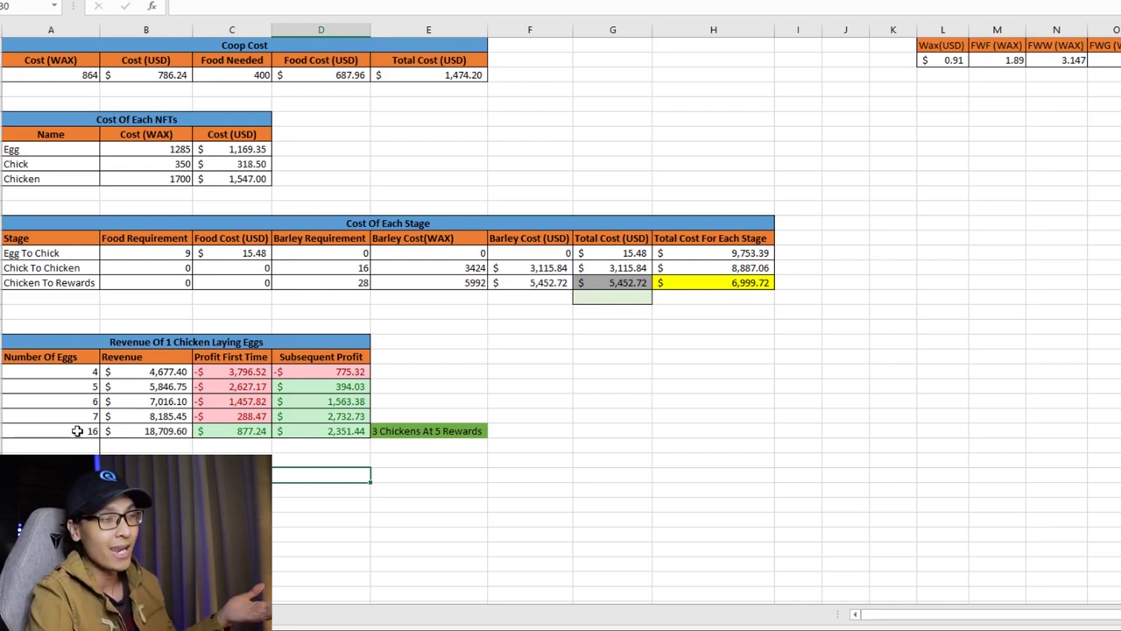
pyautogui.click(326, 431)
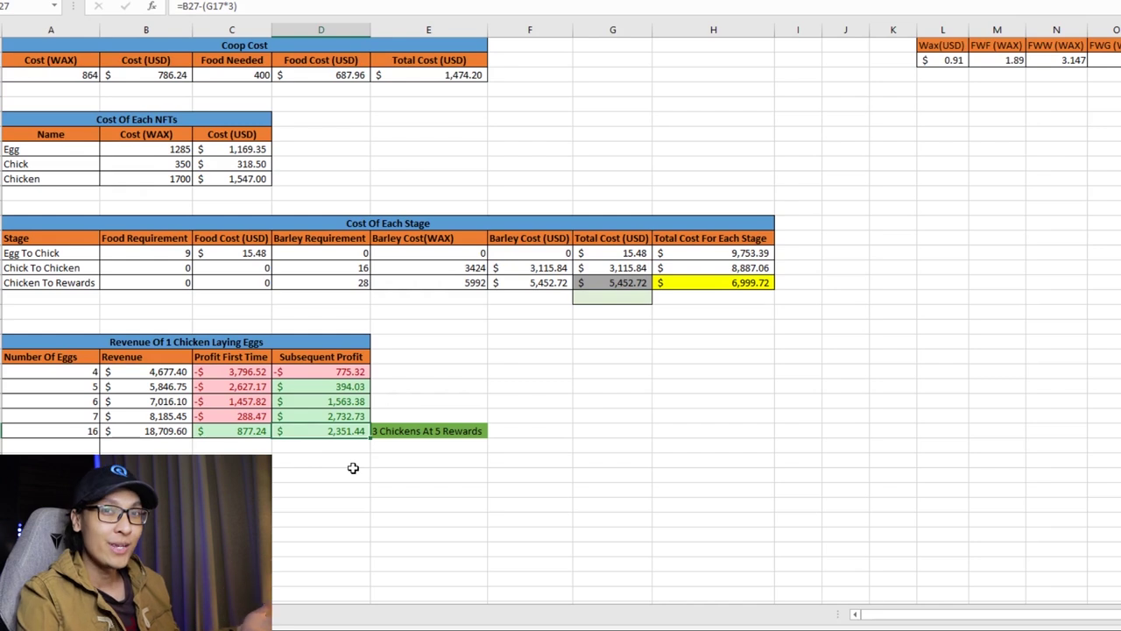